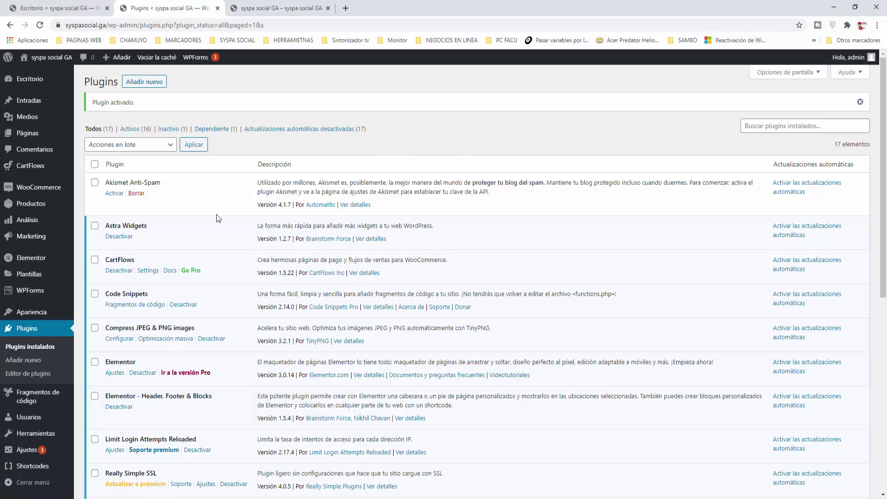
Create a new code snippet whose sc_count_post() function returns 'Entradas: '.wp_count_posts()->publish; and register it with add_shortcode('count_post', 'sc_count_post');.
click(33, 403)
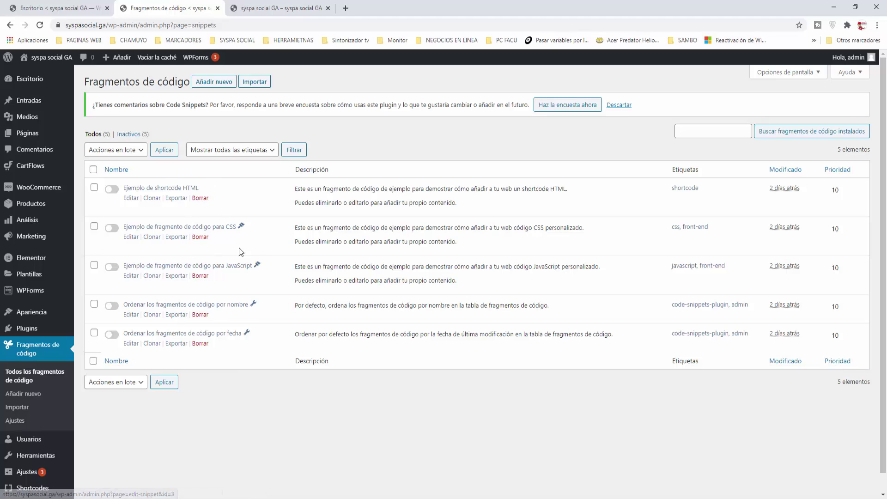
click(209, 87)
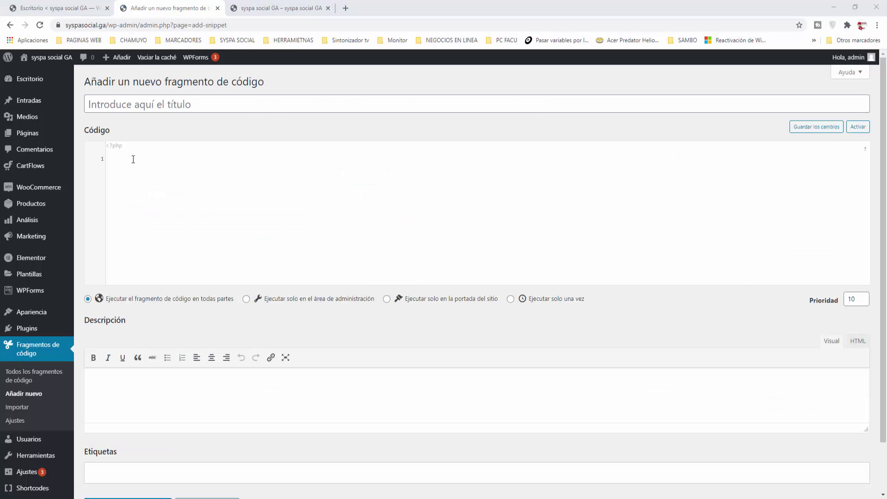
click(122, 162)
text(function sc_count_post() {  return 'Entradas: '.wp_count_posts()->publish; } add_shortcode('count_post', 'sc_count_post');)
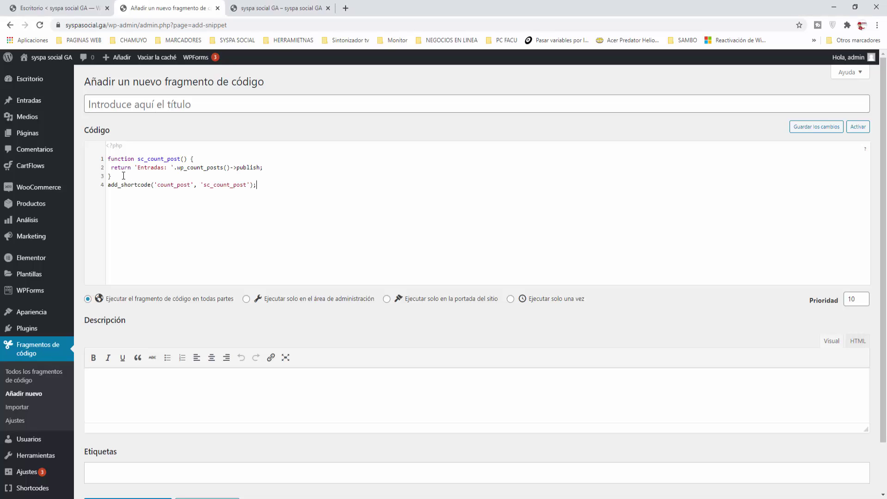
Review the sc_count_post function, its wp_count_posts()->publish return value and the add_shortcode line in the snippet code.
drag(107, 159, 126, 172)
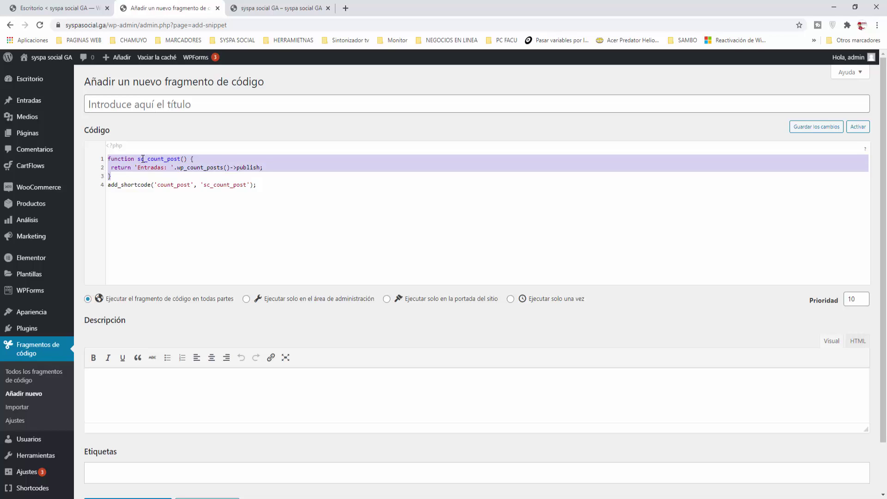
click(136, 166)
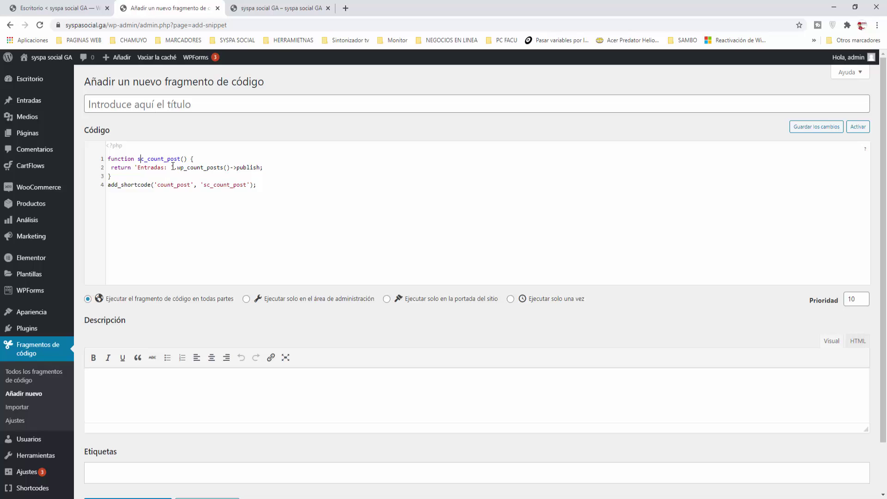
drag(176, 167, 260, 168)
click(240, 168)
drag(108, 185, 257, 184)
click(221, 198)
Copy the shortcode name count_post from the add_shortcode line.
drag(157, 184, 191, 184)
right_click(184, 185)
click(199, 220)
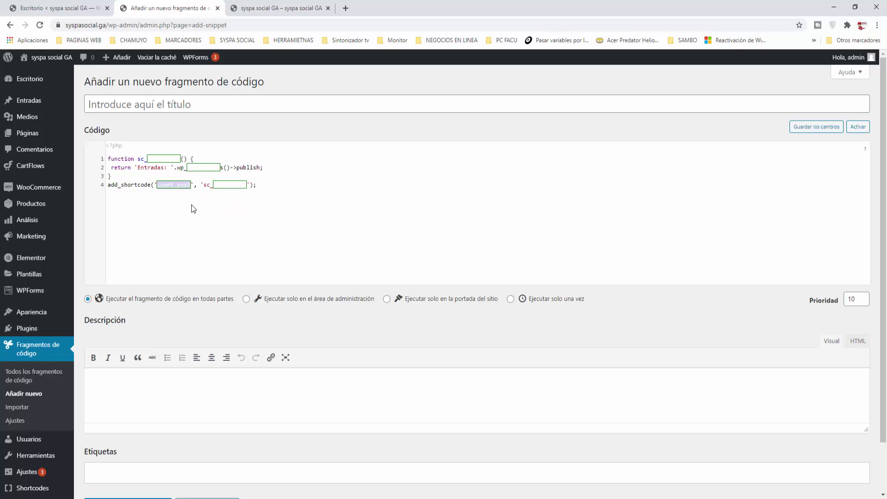
click(195, 208)
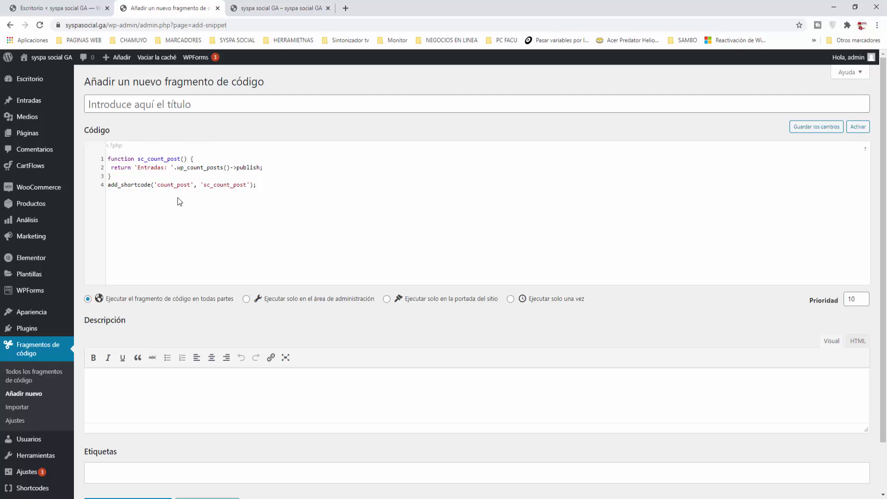
Title the snippet "sc cantidad de post".
click(130, 104)
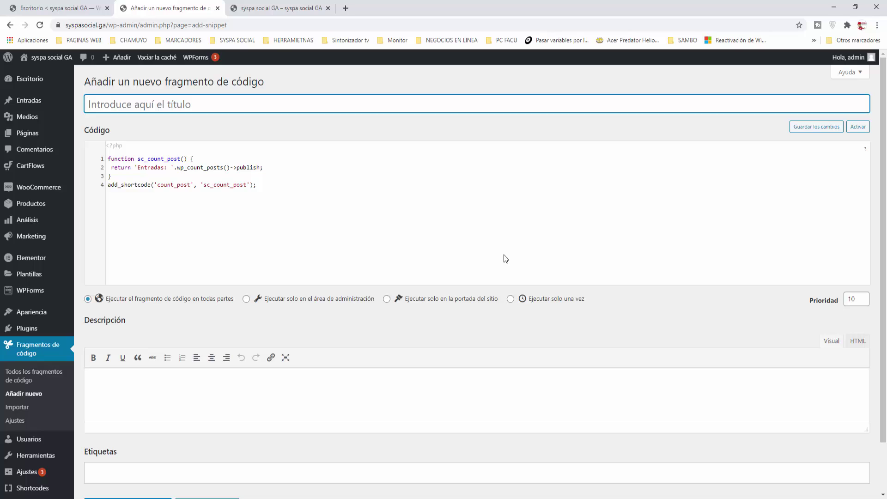
text(sc )
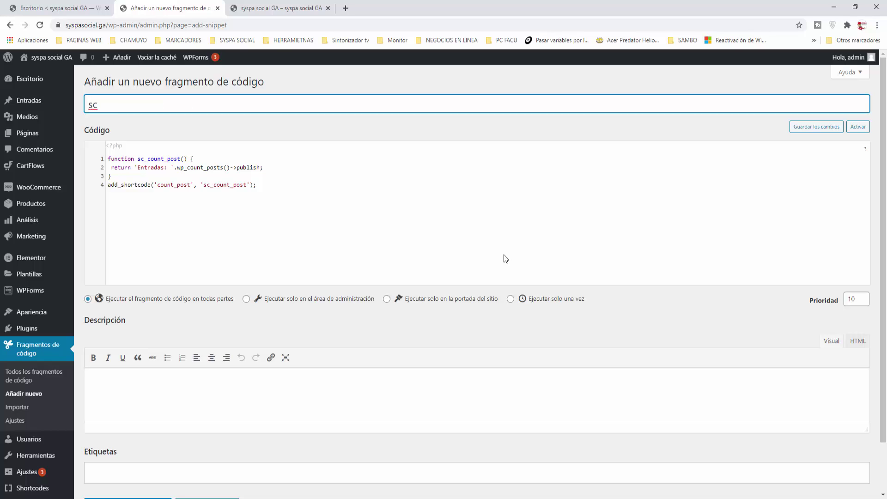
text(cantidad de post)
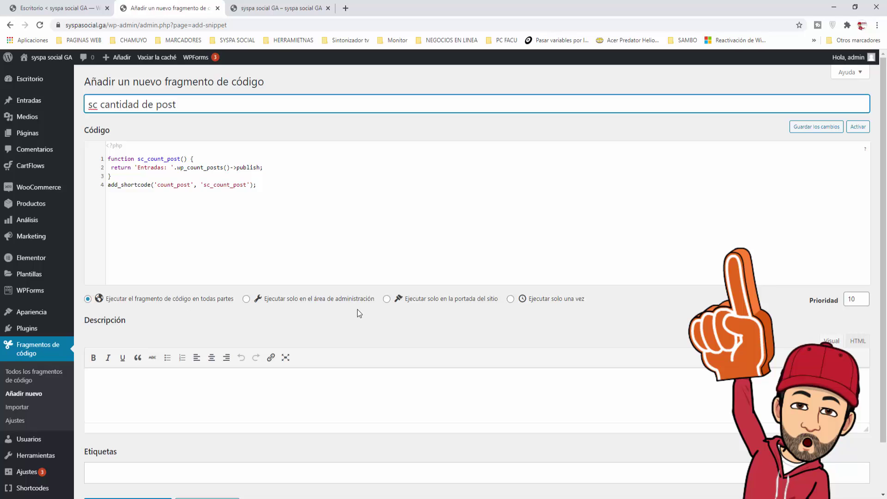
Set the snippet to run only on the site front end and save it without activating it.
click(386, 299)
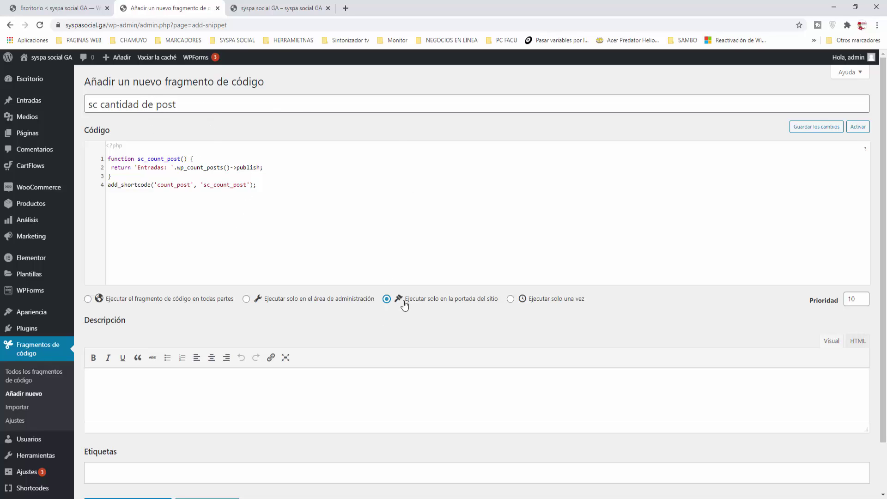
scroll(171, 403, down, 1)
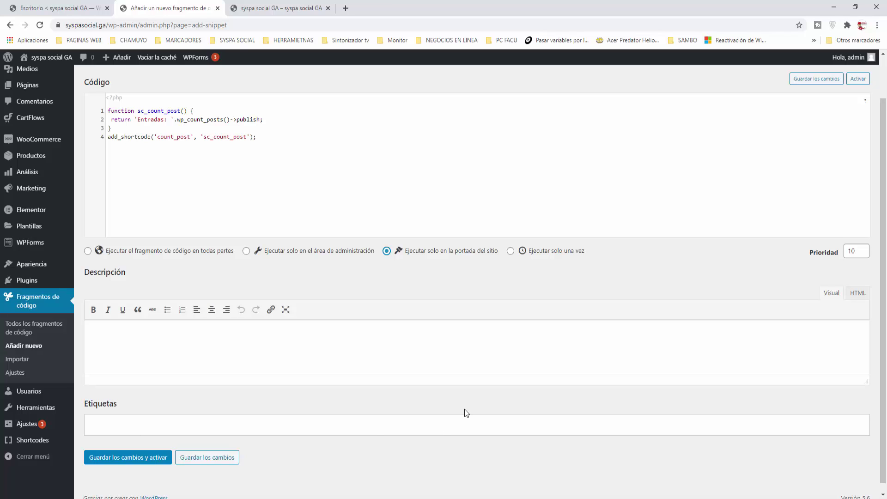
scroll(467, 322, up, 1)
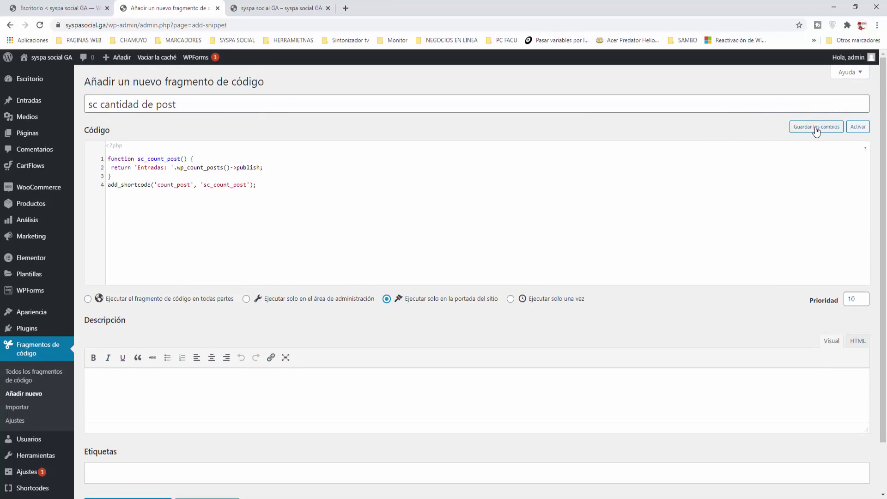
click(816, 131)
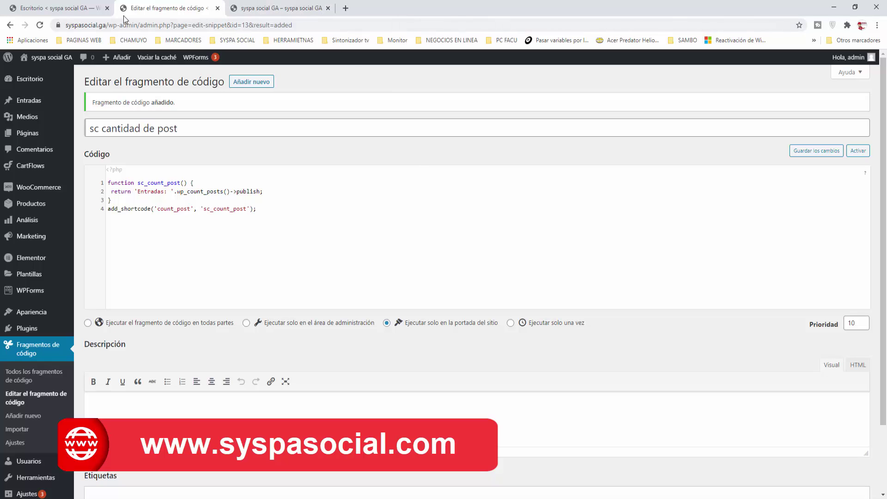
Close the extra dashboard page and open the site's menu editor with the form for adding a shortcode item.
click(107, 8)
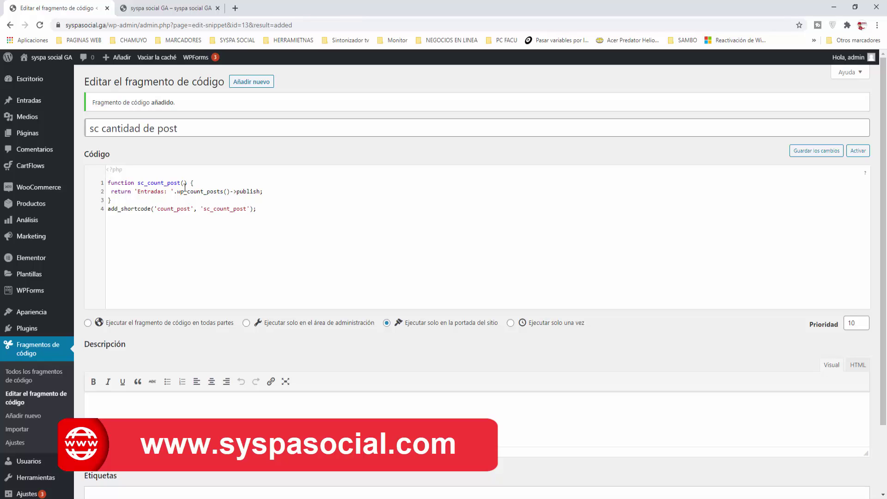
mouse_move(32, 311)
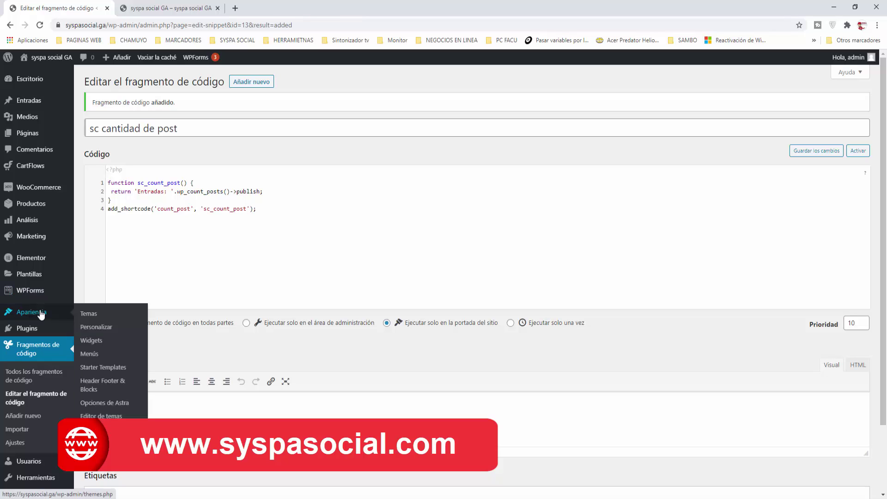
click(93, 354)
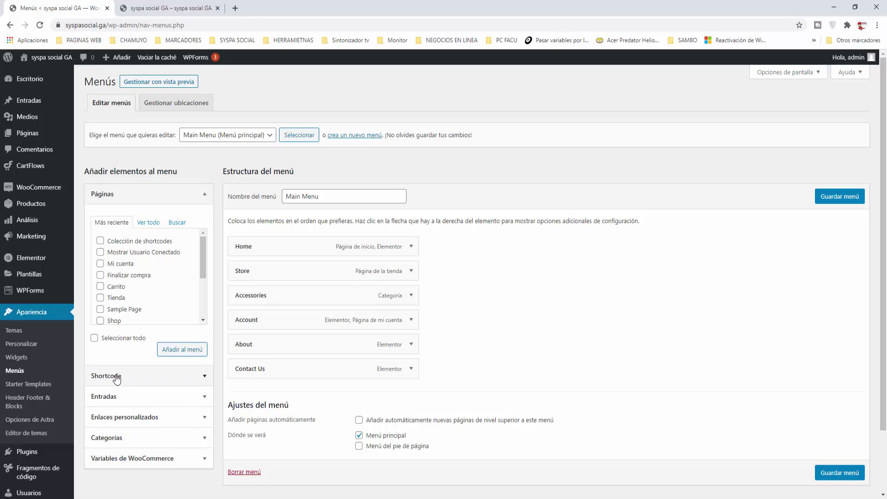
click(206, 380)
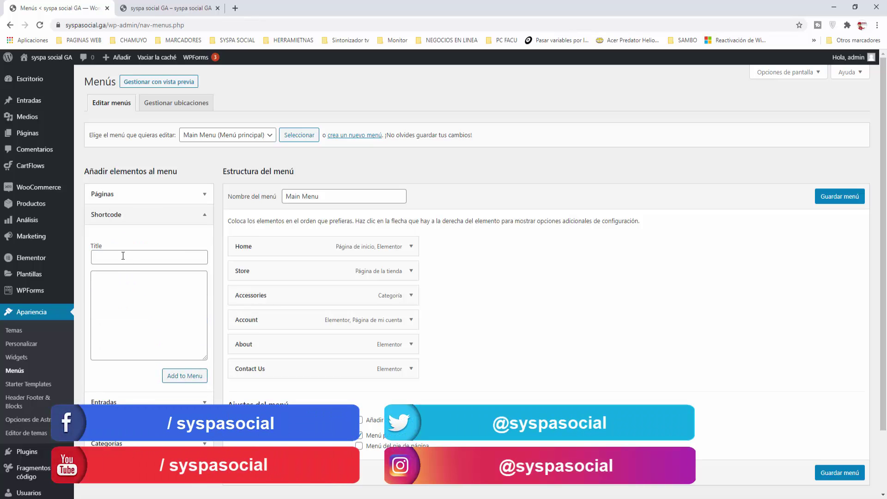
Add a shortcode item titled "Cantidad de Post" with the content [count_post] to the Main Menu.
click(122, 256)
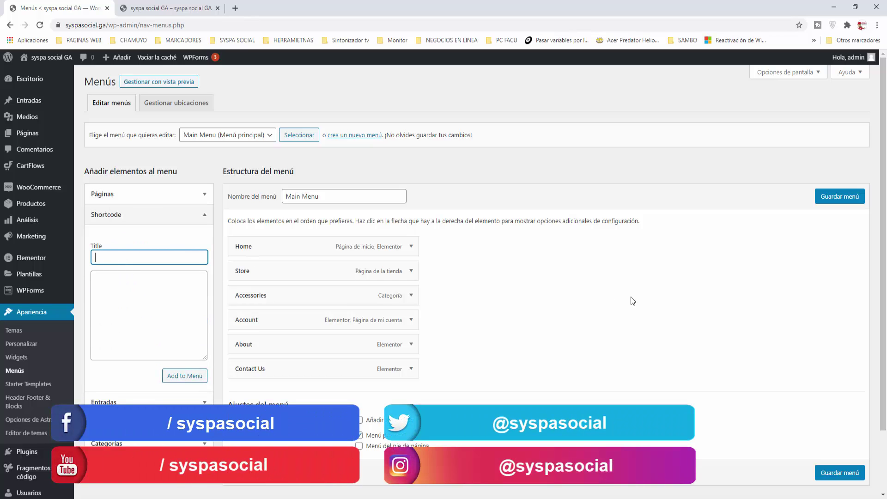
text(Cantidad de Post)
click(140, 300)
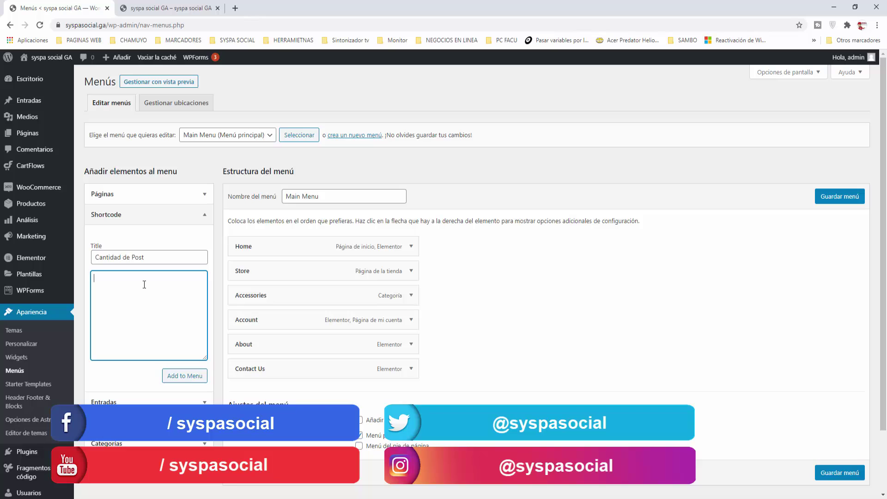
key(ctrl+v)
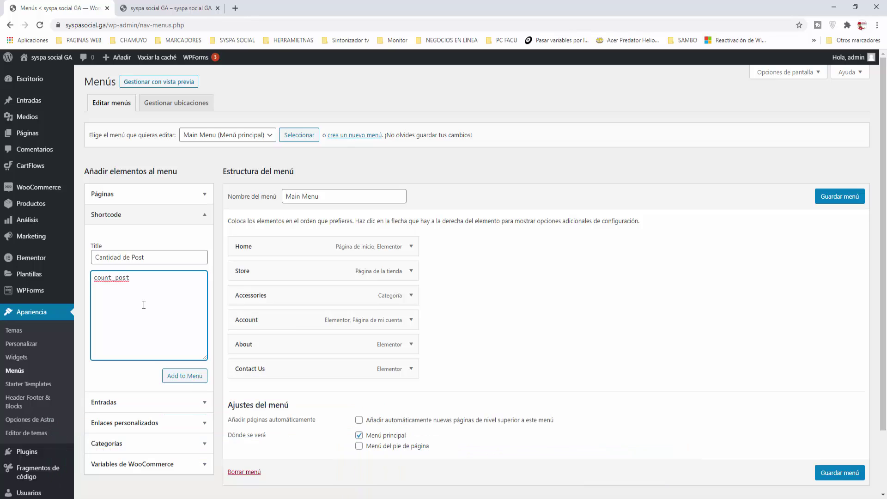
key(Home)
text([)
click(143, 277)
click(179, 378)
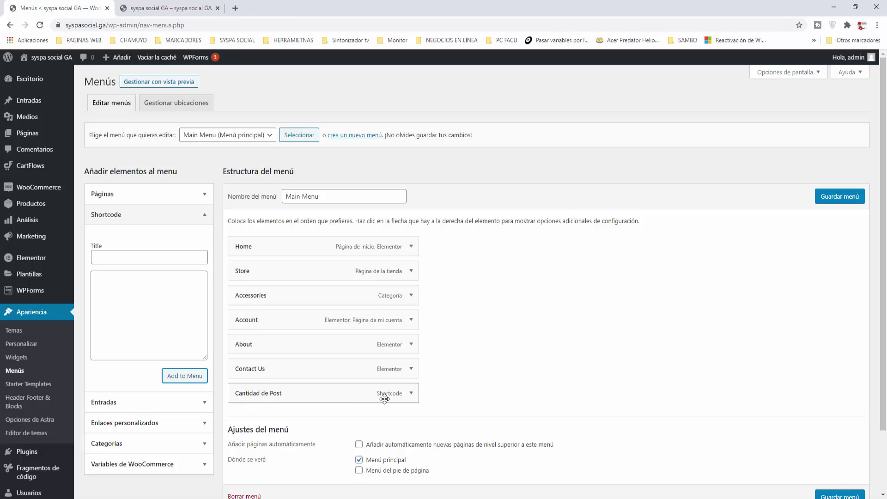
Save the Main Menu and reload the site's home page to check the new menu item.
mouse_move(275, 392)
mouse_down()
mouse_move(271, 256)
mouse_move(269, 409)
mouse_move(271, 395)
mouse_up()
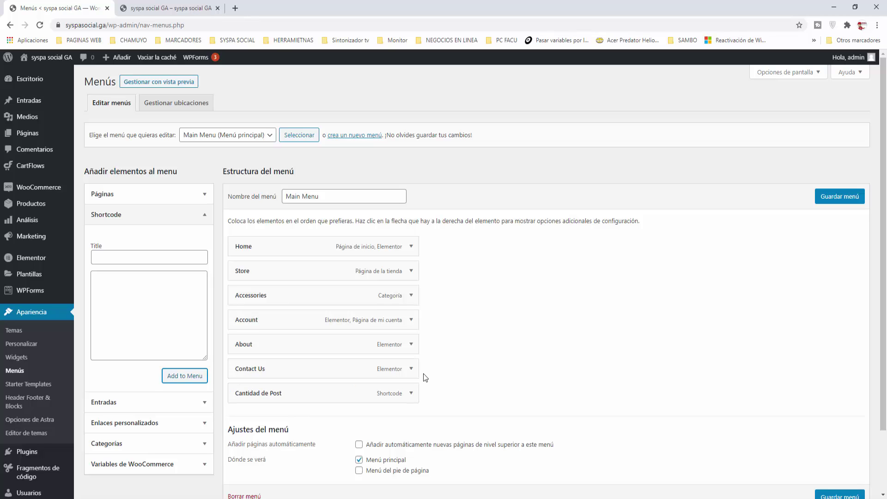
click(844, 197)
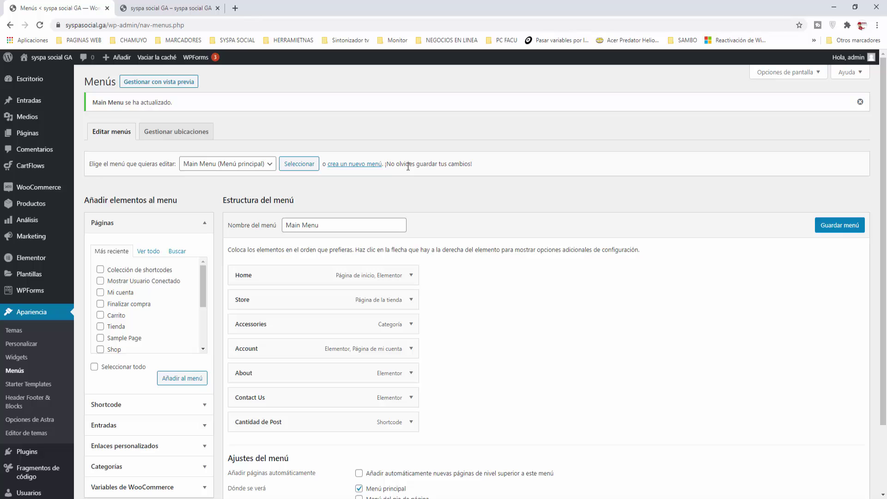
click(168, 13)
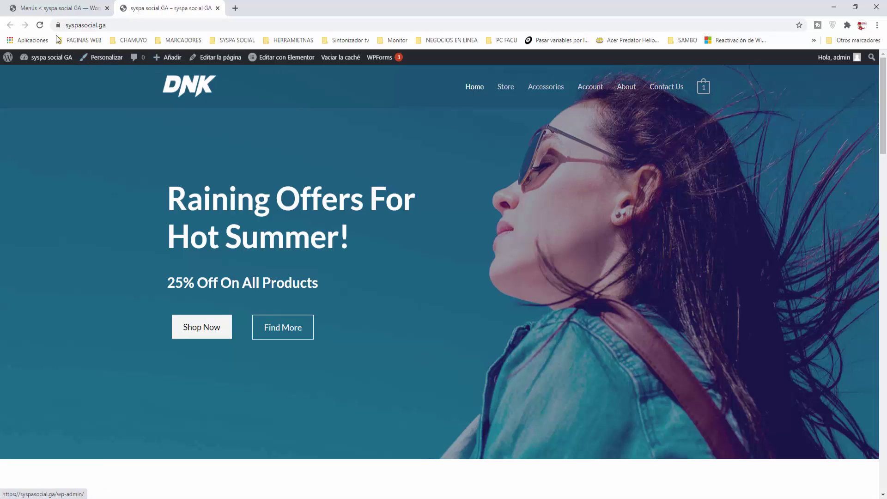
click(40, 25)
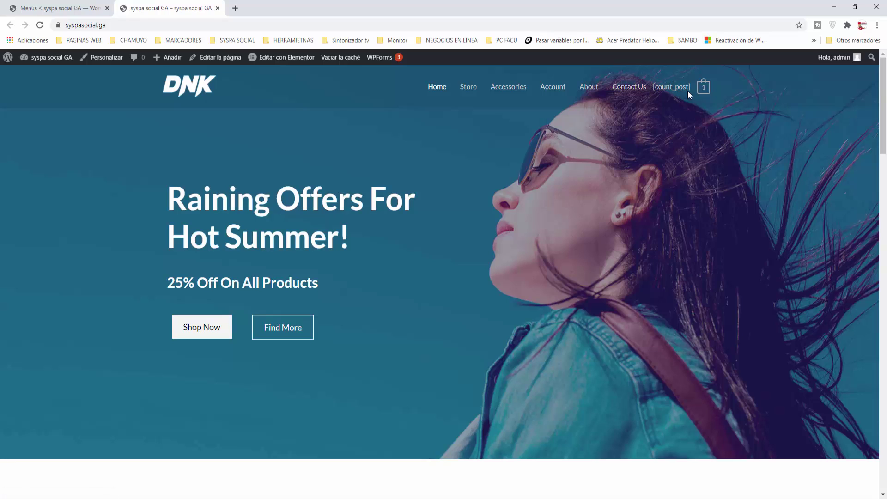
Activate the "sc cantidad de post" snippet and reload the site's home page.
click(72, 7)
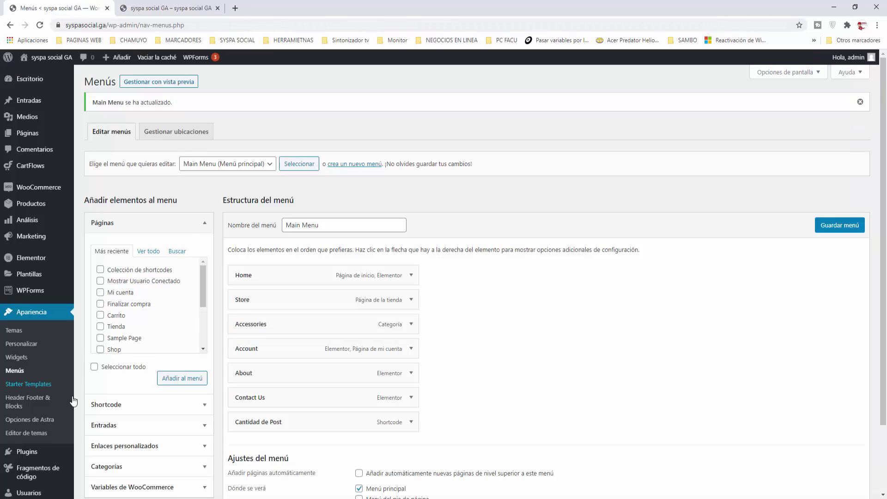
click(33, 471)
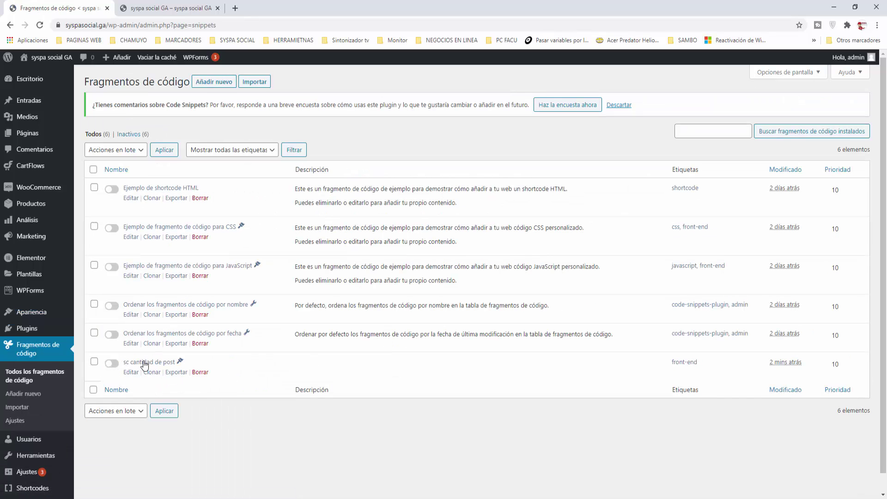
click(113, 364)
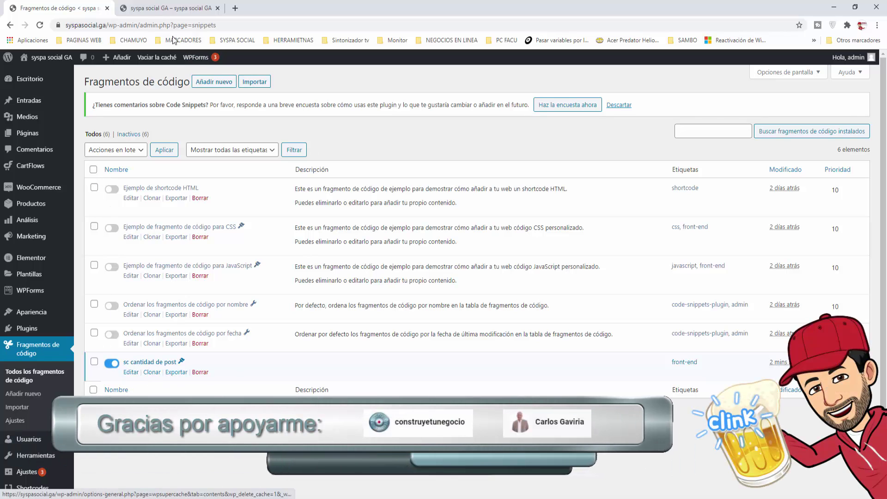
click(172, 9)
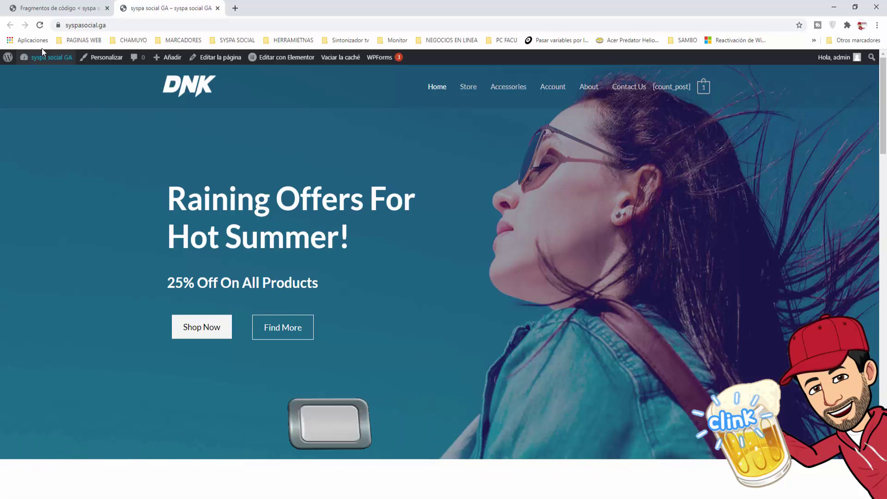
click(40, 27)
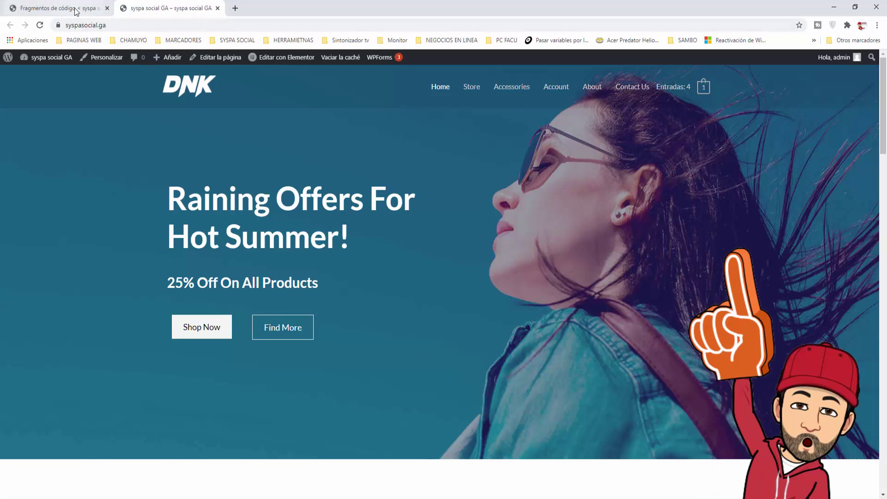
Open the list of all posts in the site administration.
click(55, 8)
mouse_move(30, 102)
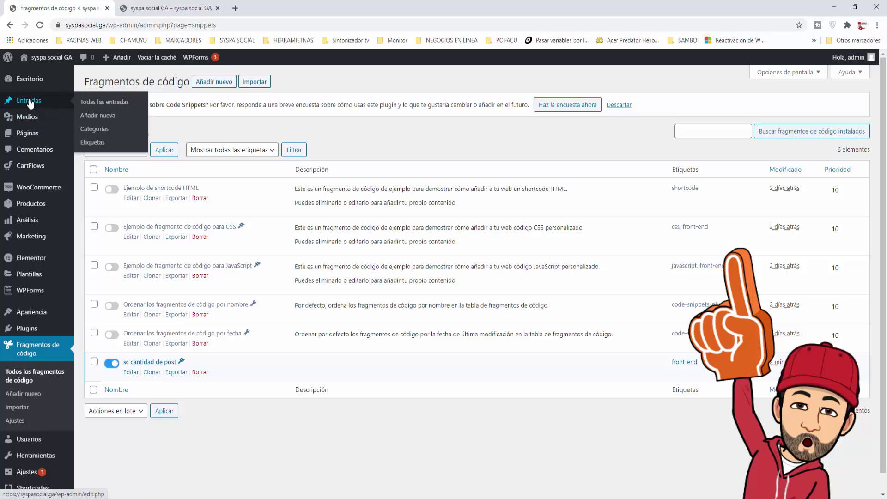
click(88, 106)
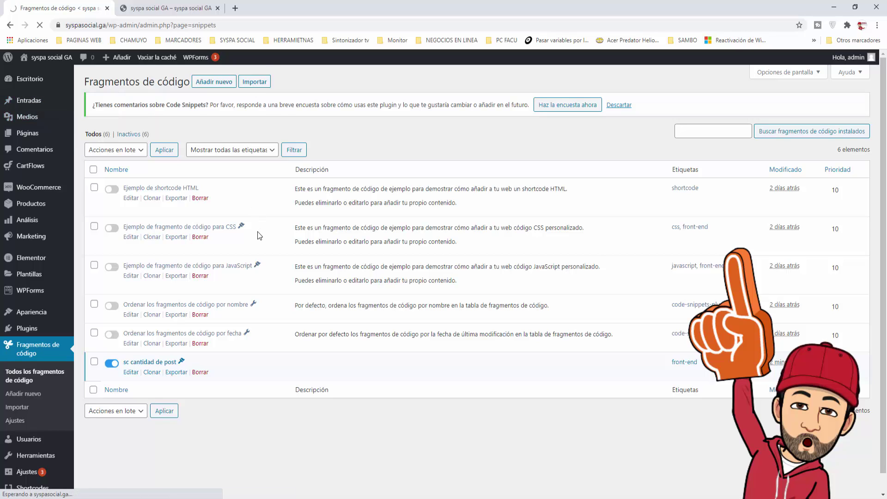